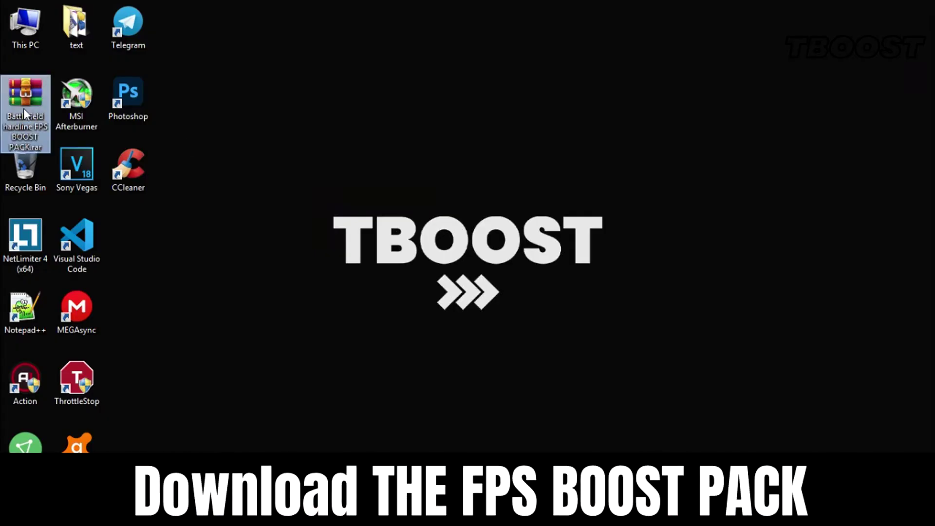
- Extract the Battlefield hardline FPS BOOST PACK.rar archive on the desktop
{"action": "right_click", "coordinate": [24, 108]}
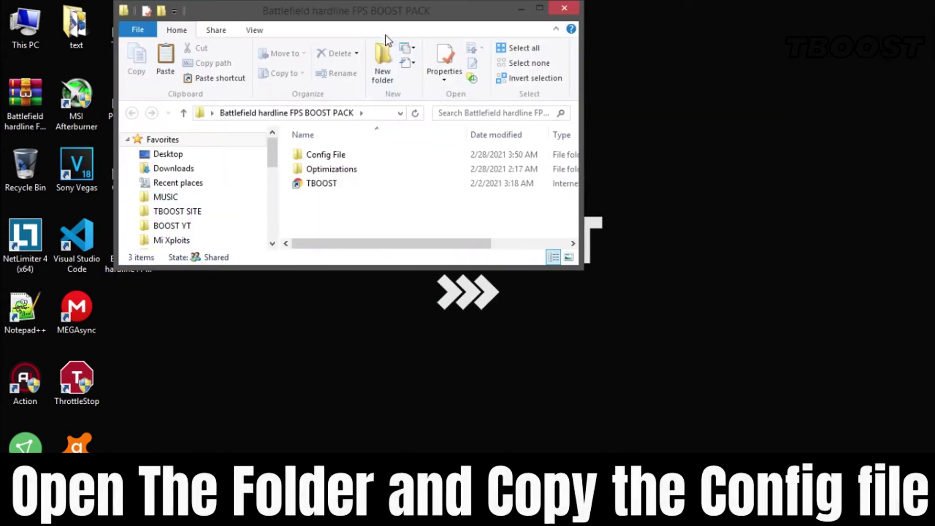
- Copy PROFSAVE_profile from the boost pack's Config File folder
{"action": "double_click", "coordinate": [350, 10]}
{"action": "double_click", "coordinate": [440, 149]}
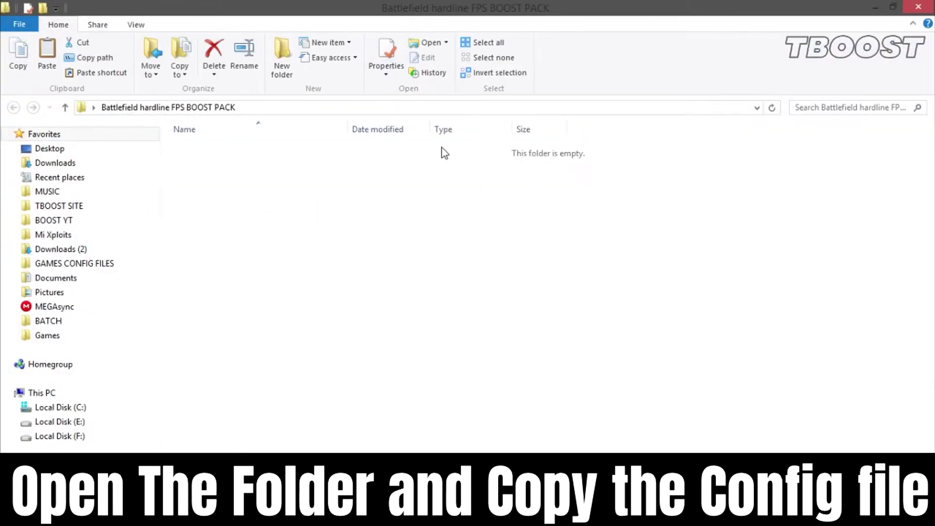
{"action": "left_click", "coordinate": [443, 151]}
{"action": "right_click", "coordinate": [443, 152]}
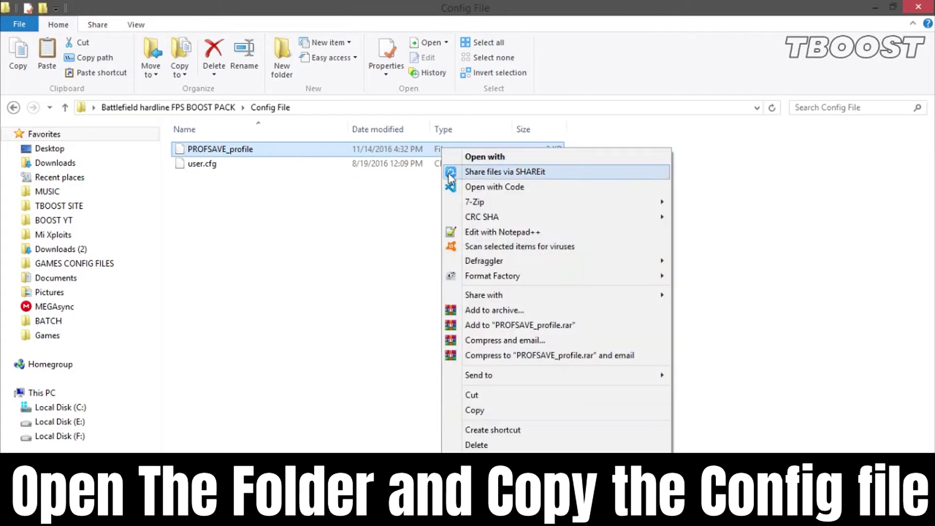
{"action": "left_click", "coordinate": [642, 418]}
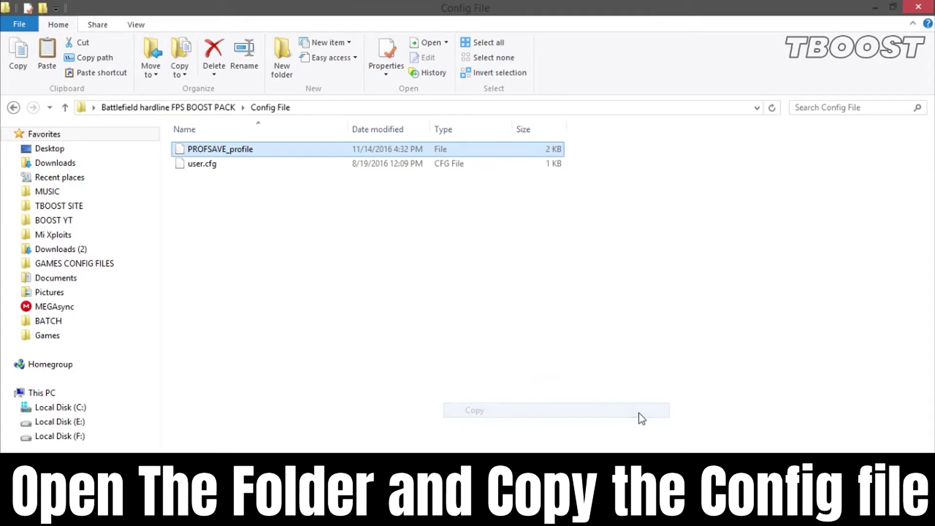
- Paste it into Documents\BFH\settings, replacing the existing PROFSAVE_profile
{"action": "left_click", "coordinate": [80, 280]}
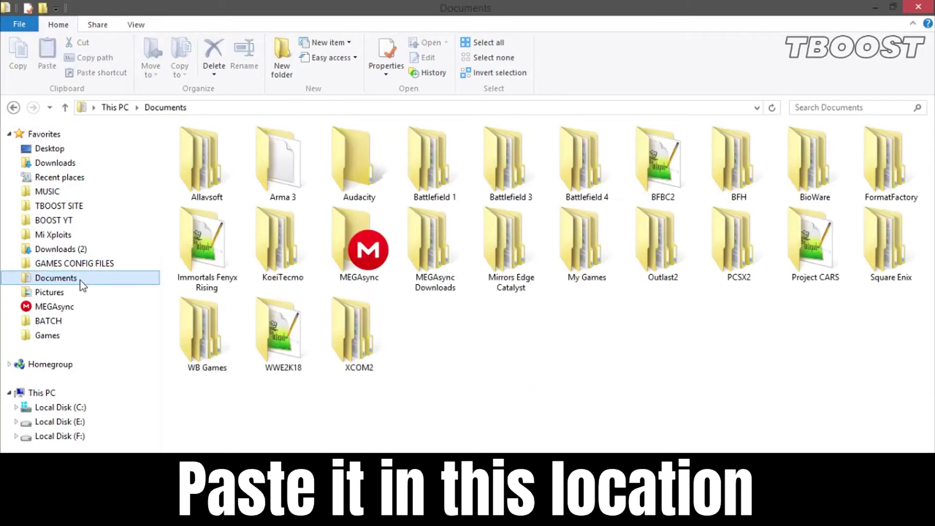
{"action": "double_click", "coordinate": [753, 177]}
{"action": "double_click", "coordinate": [521, 153]}
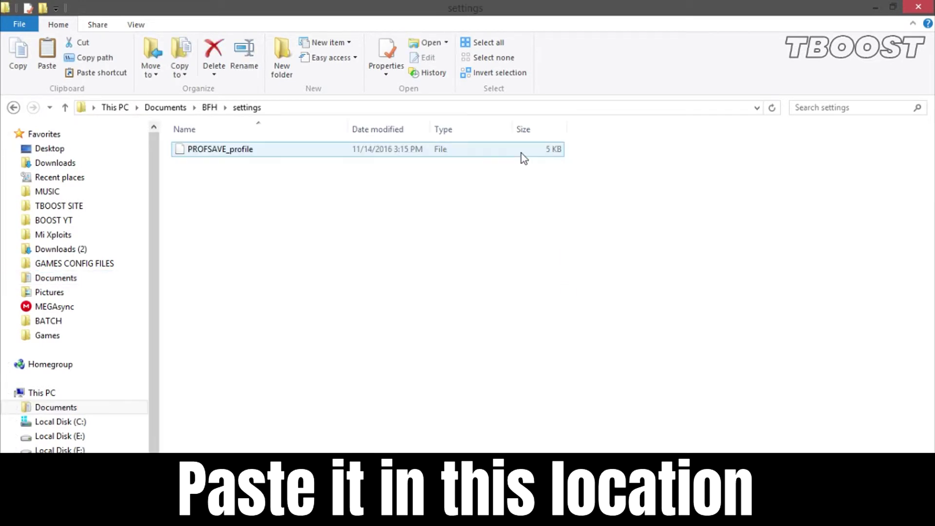
{"action": "right_click", "coordinate": [526, 179]}
{"action": "left_click", "coordinate": [567, 271]}
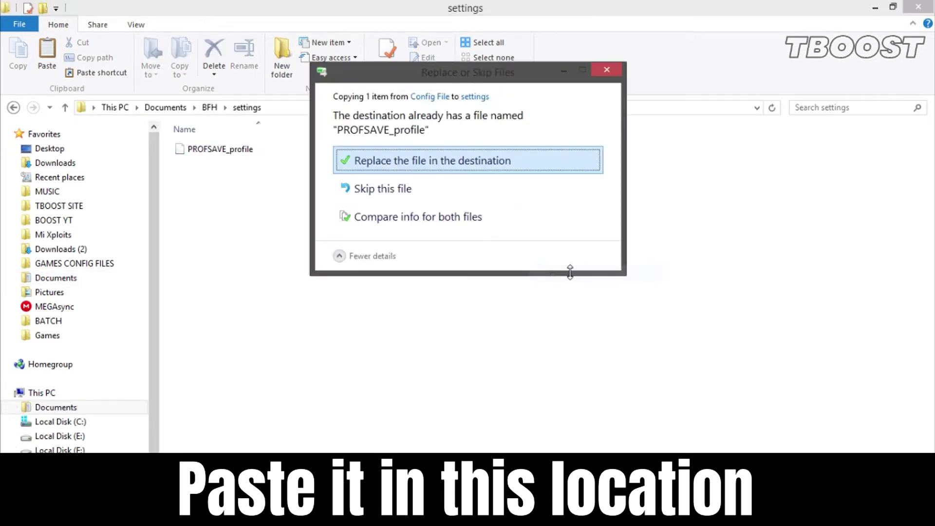
{"action": "left_click", "coordinate": [521, 166]}
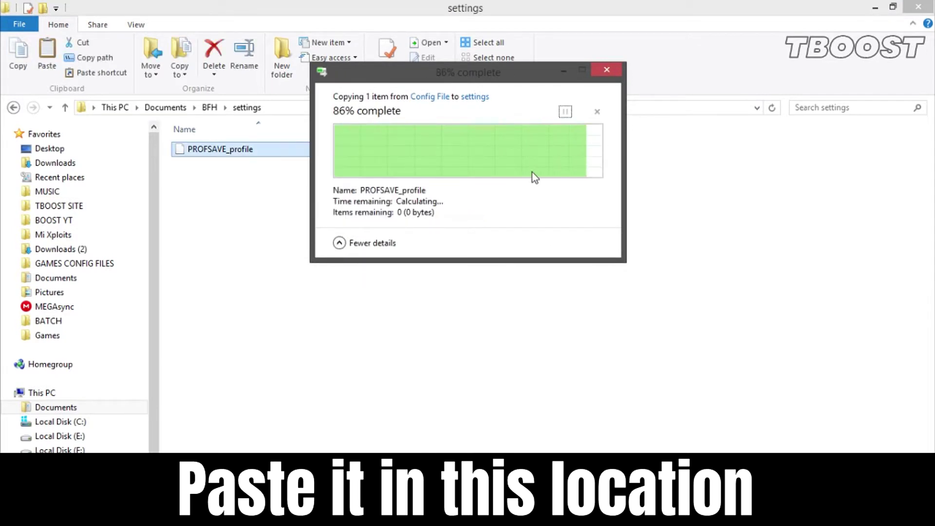
{"action": "right_click", "coordinate": [485, 148]}
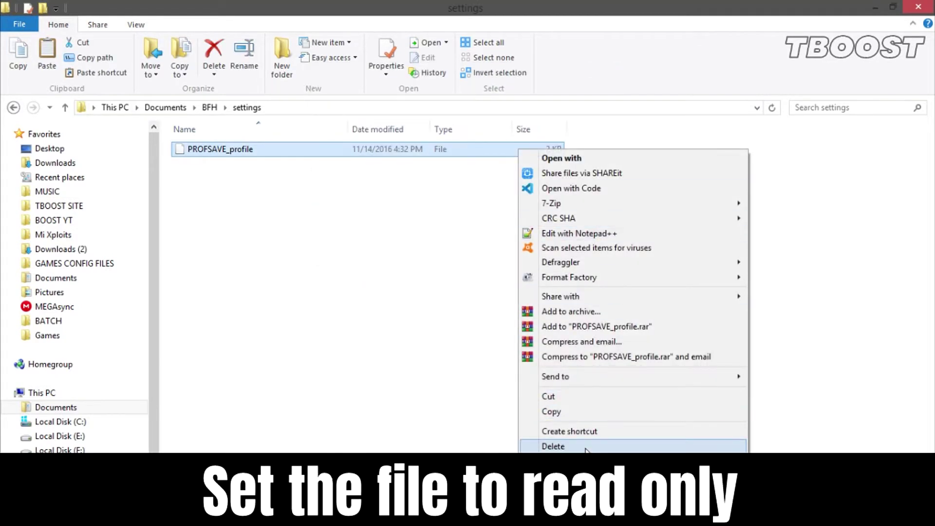
- Tick Read-only in the pasted PROFSAVE_profile's Properties
{"action": "left_click", "coordinate": [599, 479]}
{"action": "left_click", "coordinate": [608, 402]}
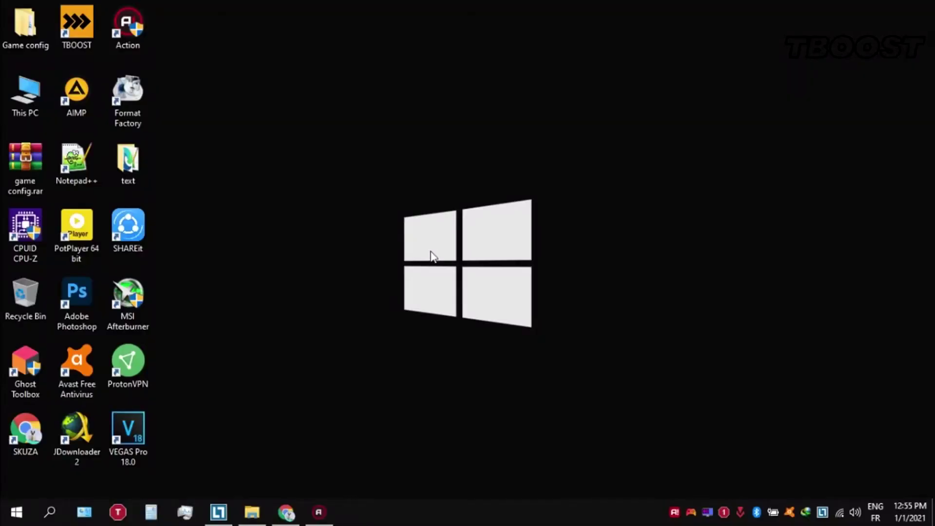
- Open Ultimate Perofrmance Command.txt from Game config\Optimizations in Notepad++
{"action": "double_click", "coordinate": [29, 19]}
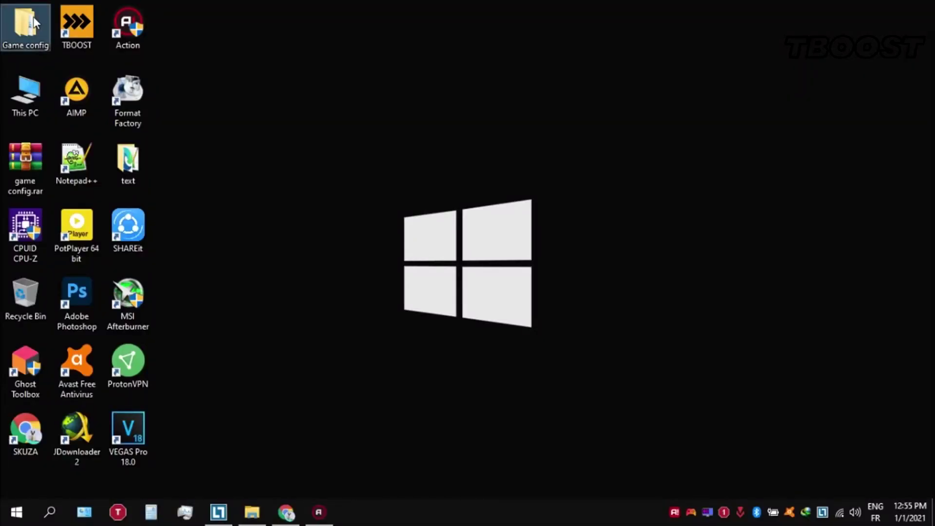
{"action": "double_click", "coordinate": [234, 167]}
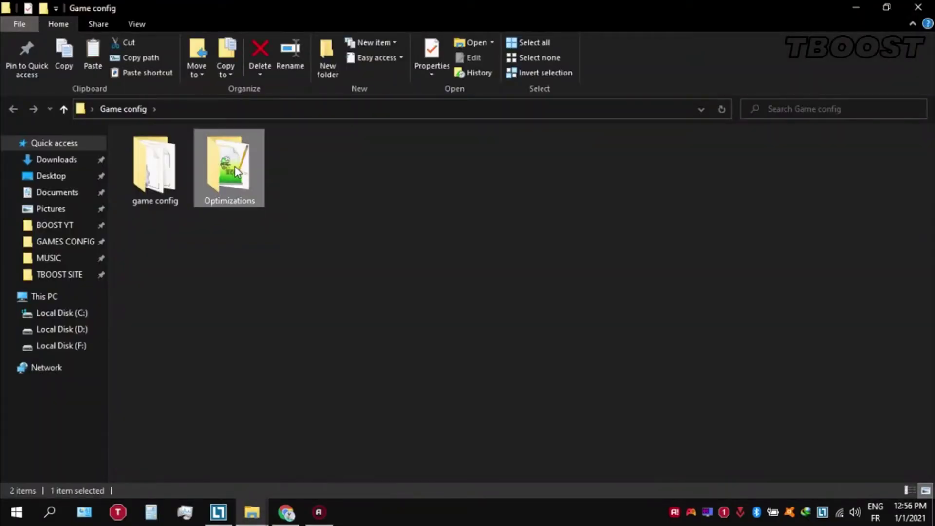
{"action": "left_click", "coordinate": [235, 166]}
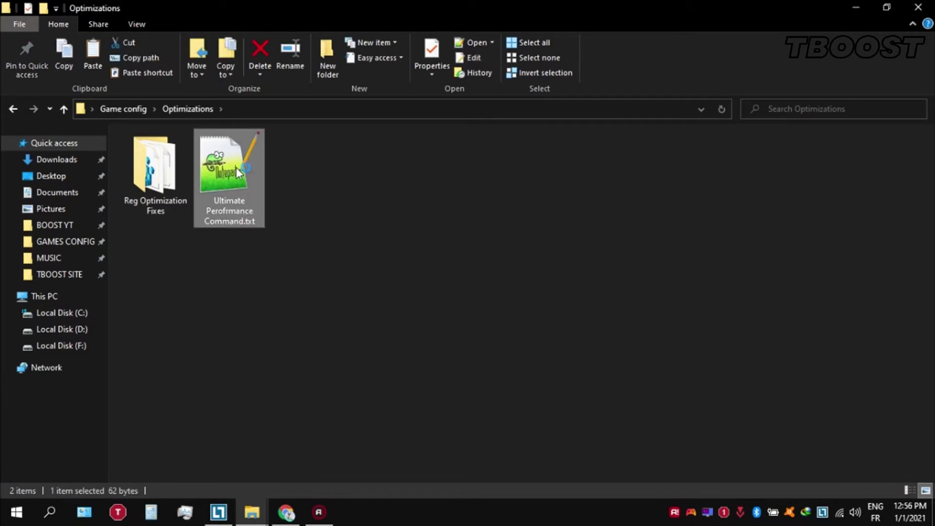
{"action": "double_click", "coordinate": [236, 167]}
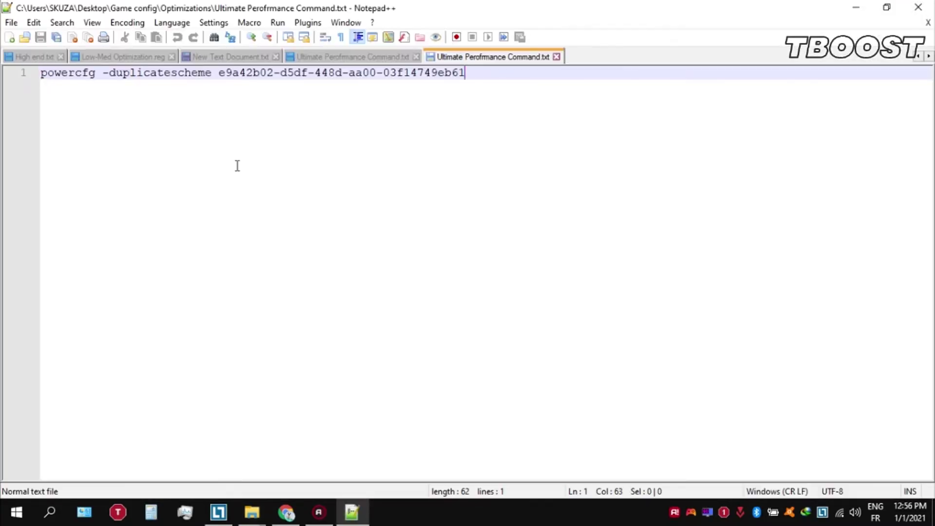
- Copy the full powercfg -duplicatescheme command line
{"action": "left_click_drag", "start_coordinate": [475, 86], "coordinate": [41, 72]}
{"action": "right_click", "coordinate": [107, 72]}
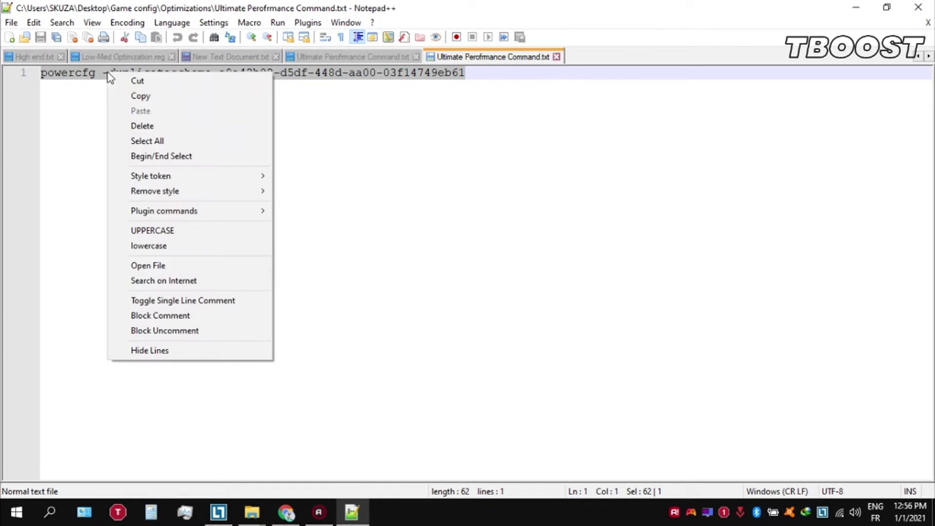
{"action": "left_click", "coordinate": [229, 95]}
{"action": "left_click", "coordinate": [16, 512]}
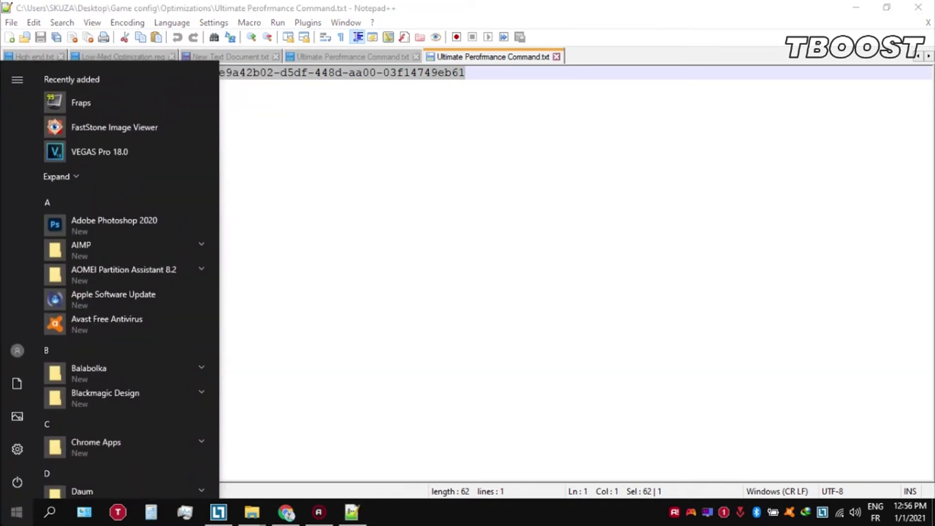
- Run the pasted powercfg -duplicatescheme command in a Command Prompt launched as administrator
{"action": "type", "text": "cmd"}
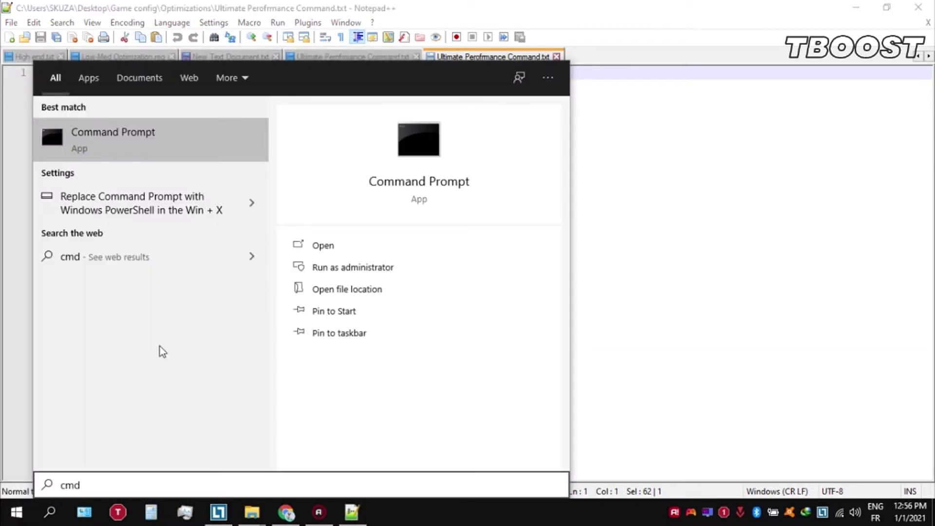
{"action": "right_click", "coordinate": [139, 129]}
{"action": "left_click", "coordinate": [202, 146]}
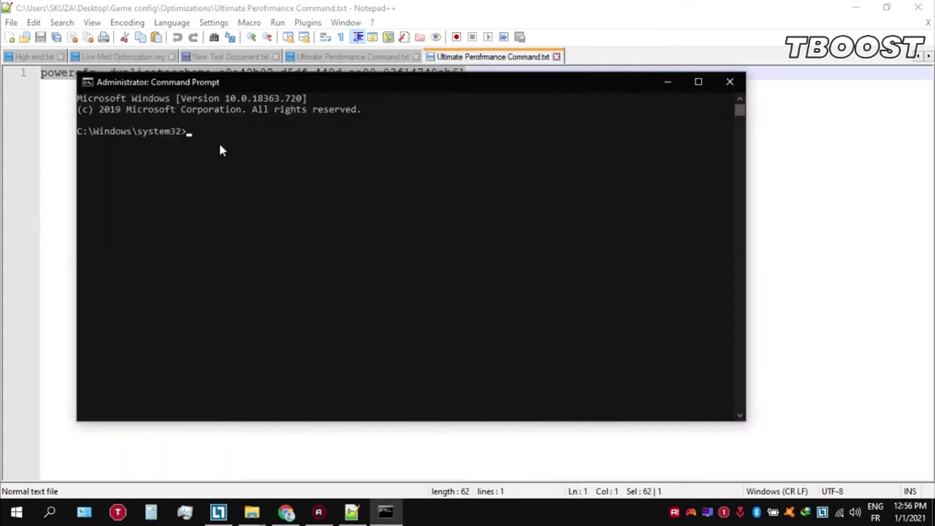
{"action": "right_click", "coordinate": [233, 83]}
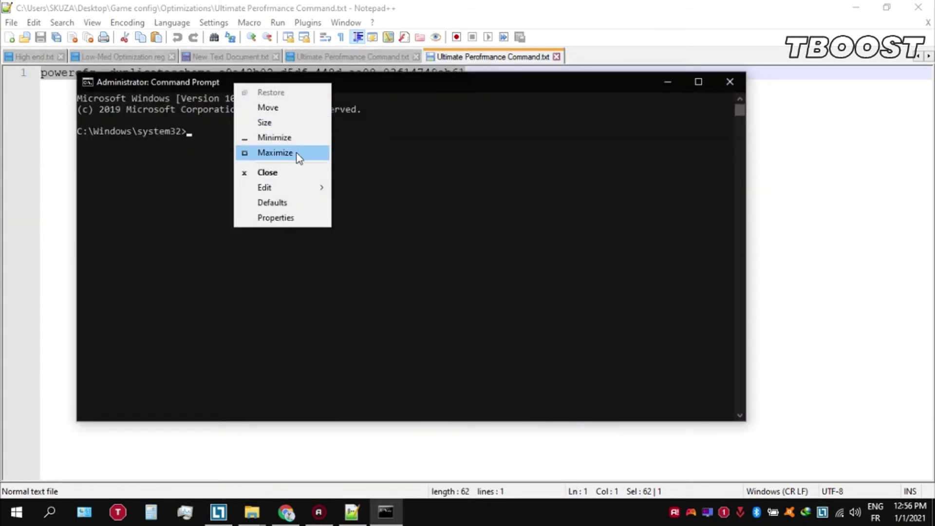
{"action": "mouse_move", "coordinate": [302, 188]}
{"action": "left_click", "coordinate": [371, 217]}
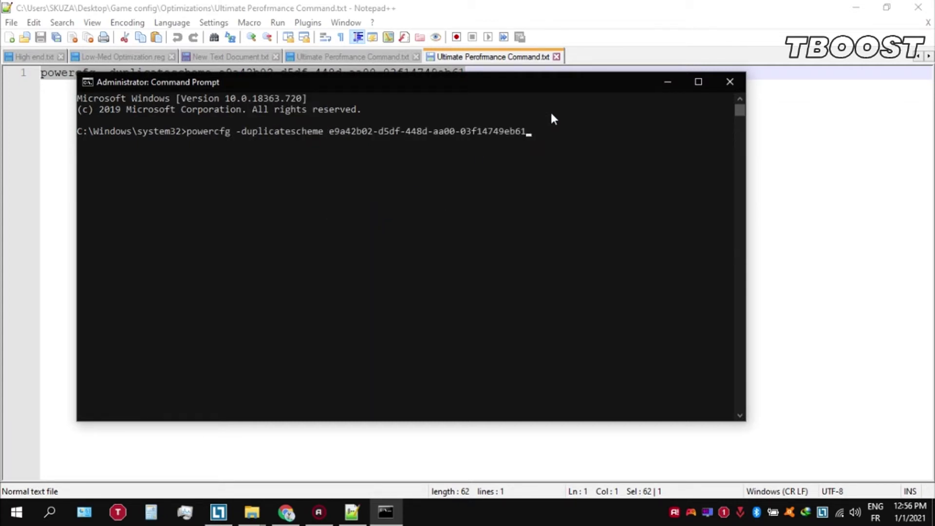
{"action": "key", "text": "Return"}
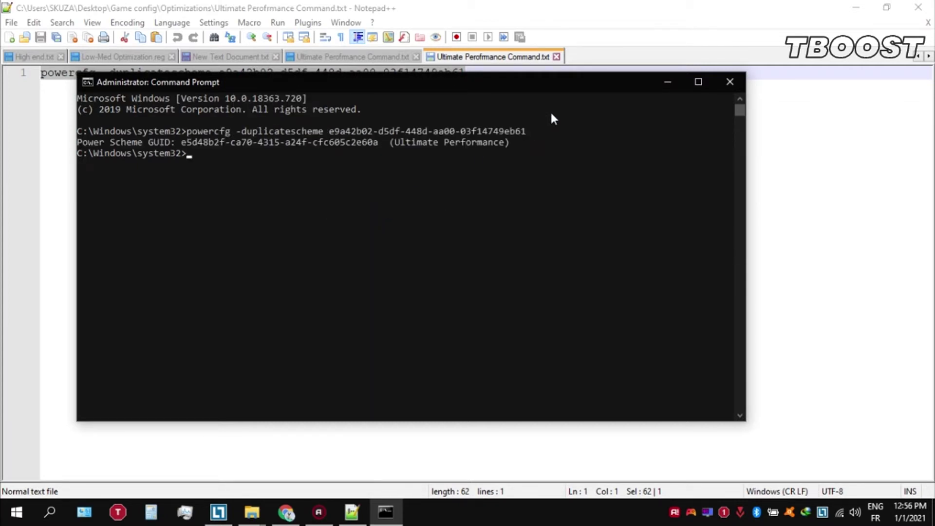
{"action": "left_click", "coordinate": [738, 82]}
- Open Power Options from the battery tray icon's menu
{"action": "right_click", "coordinate": [773, 512]}
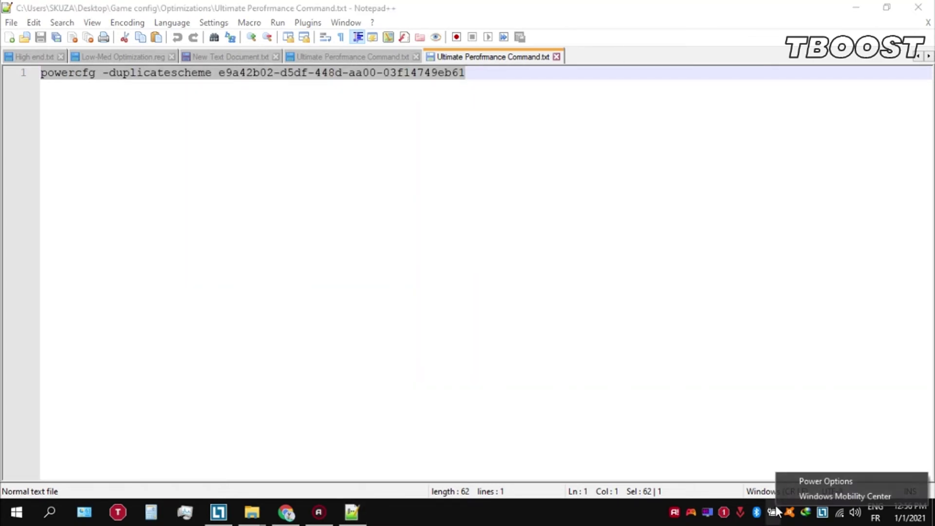
{"action": "left_click", "coordinate": [793, 482]}
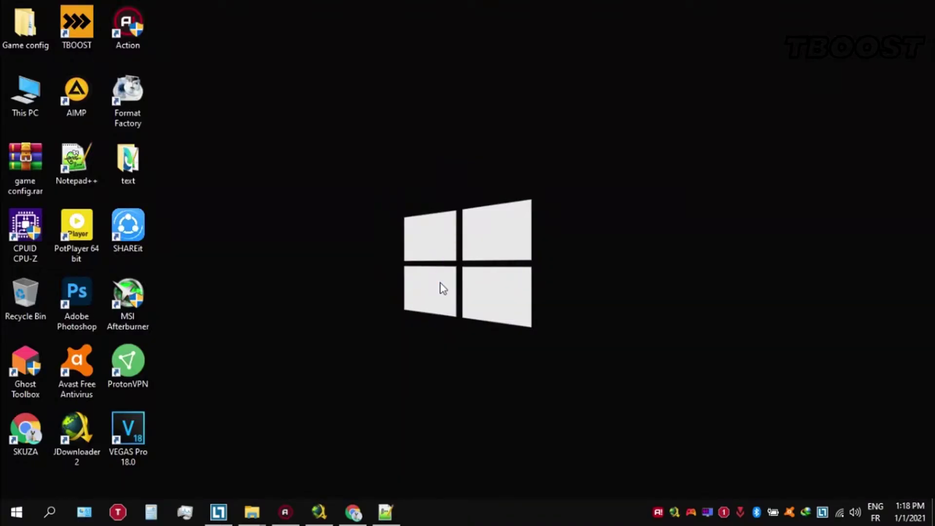
- Go to Game config\Optimizations\Reg Optimization Fixes
{"action": "double_click", "coordinate": [18, 34]}
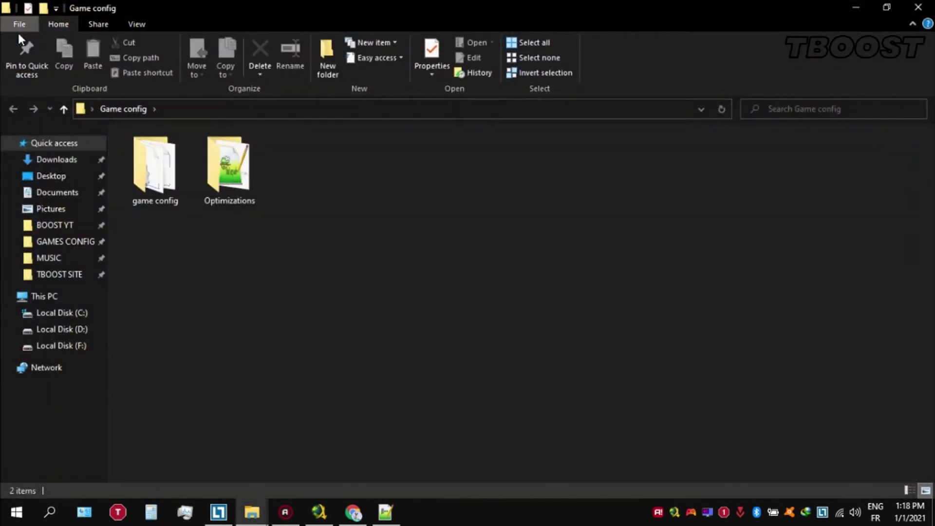
{"action": "double_click", "coordinate": [237, 157]}
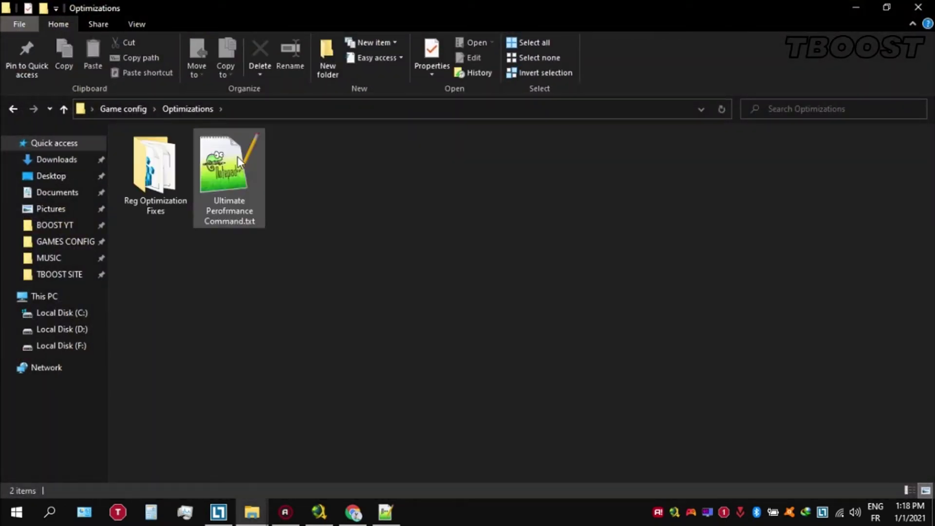
{"action": "double_click", "coordinate": [165, 171]}
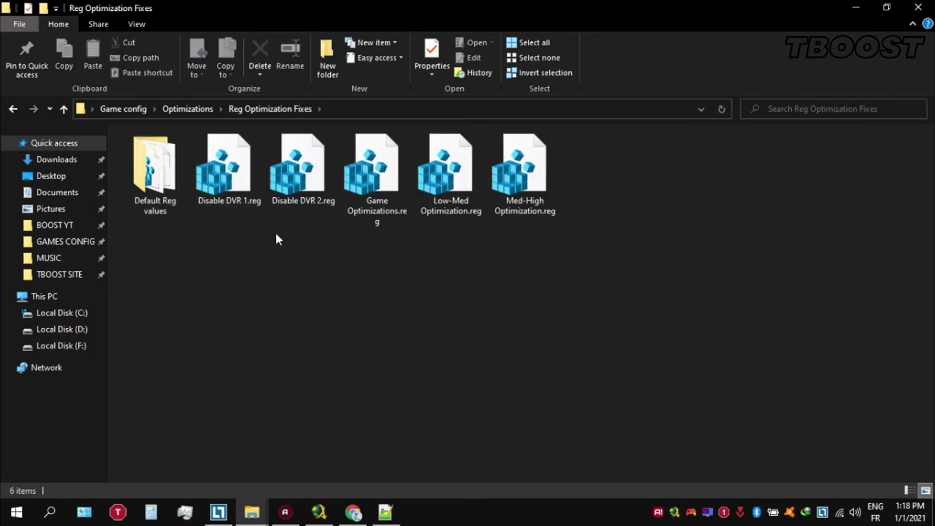
{"action": "left_click_drag", "start_coordinate": [234, 222], "coordinate": [247, 303]}
- Merge Disable DVR 1.reg and Disable DVR 2.reg into the registry
{"action": "double_click", "coordinate": [238, 178]}
{"action": "left_click", "coordinate": [577, 281]}
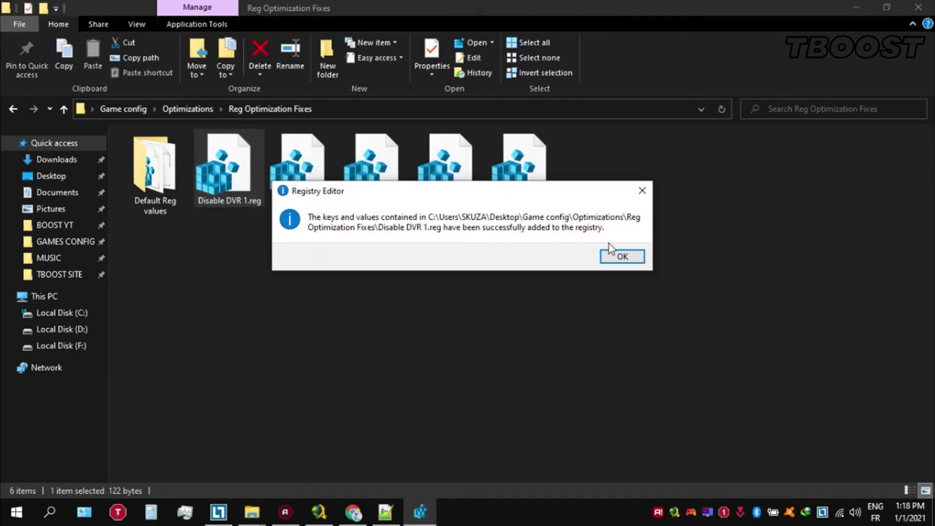
{"action": "left_click", "coordinate": [627, 256]}
{"action": "double_click", "coordinate": [321, 189]}
{"action": "left_click", "coordinate": [571, 276]}
{"action": "left_click", "coordinate": [627, 256]}
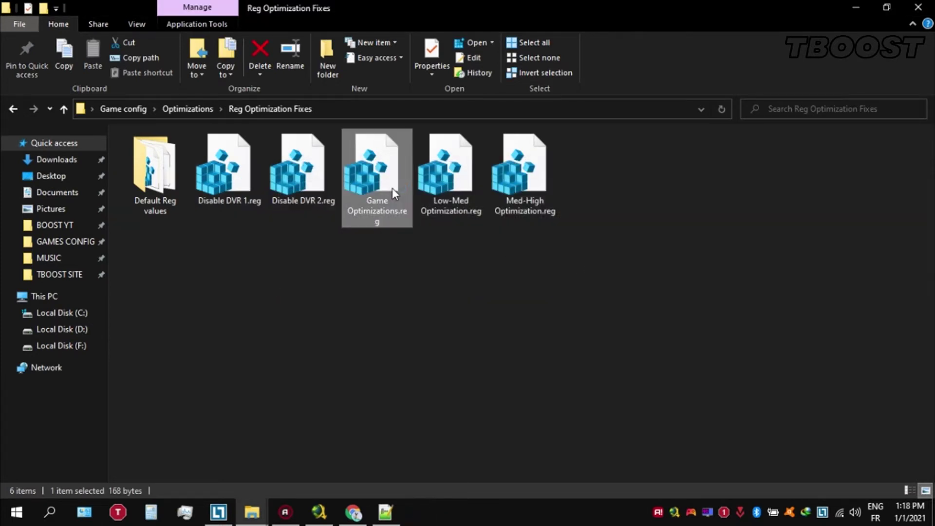
- Merge Game Optimizations.reg and Low-Med Optimization.reg into the registry
{"action": "double_click", "coordinate": [393, 188]}
{"action": "left_click", "coordinate": [571, 277]}
{"action": "left_click", "coordinate": [626, 256]}
{"action": "double_click", "coordinate": [474, 198]}
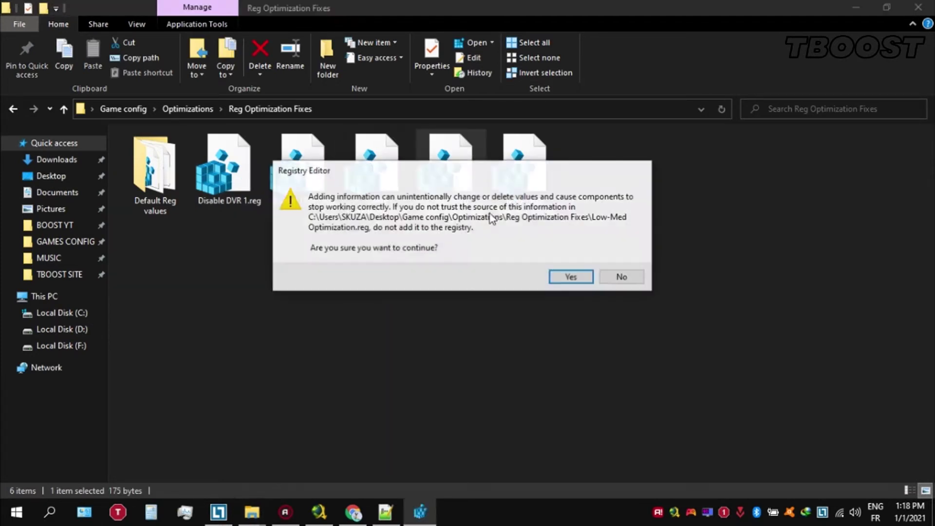
{"action": "left_click", "coordinate": [572, 276]}
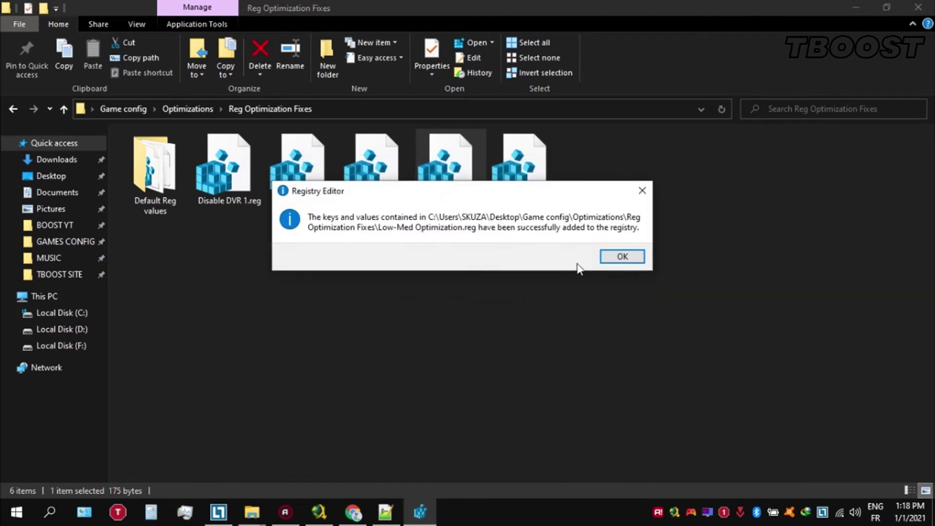
{"action": "left_click", "coordinate": [626, 257]}
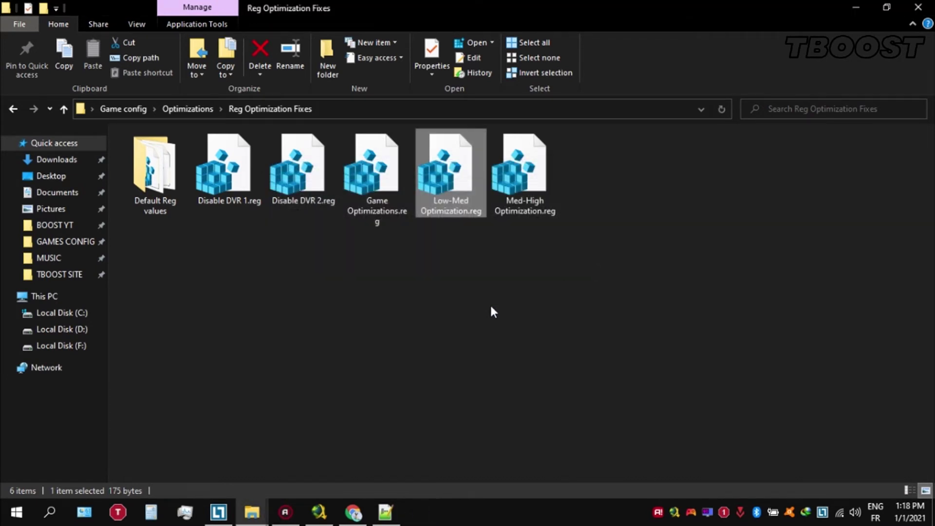
{"action": "double_click", "coordinate": [175, 185]}
- Select the four Re-Enable registry files, then return to Reg Optimization Fixes
{"action": "left_click_drag", "start_coordinate": [151, 249], "coordinate": [428, 148]}
{"action": "left_click_drag", "start_coordinate": [441, 149], "coordinate": [434, 158]}
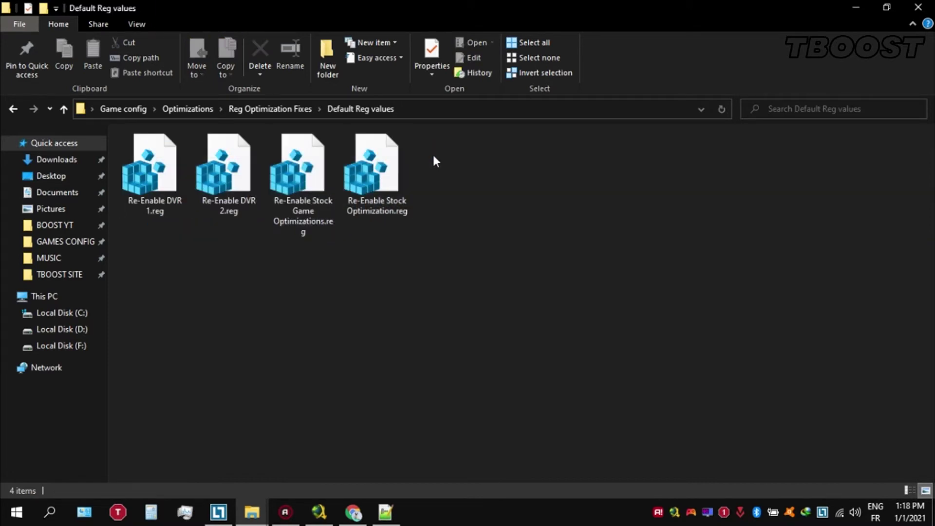
{"action": "left_click", "coordinate": [271, 109]}
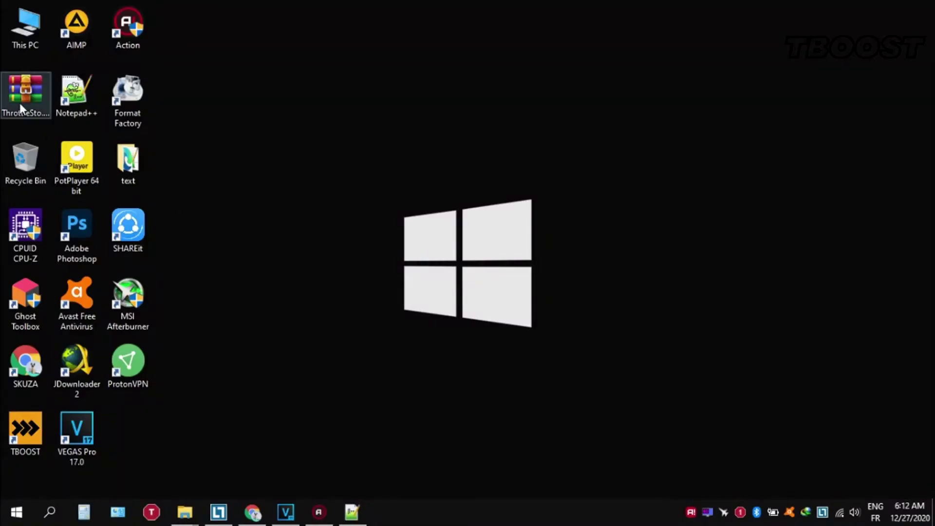
- Extract the ThrottleStop archive onto the desktop and open the ThrottleStop_8.70.6 folder
{"action": "right_click", "coordinate": [19, 103]}
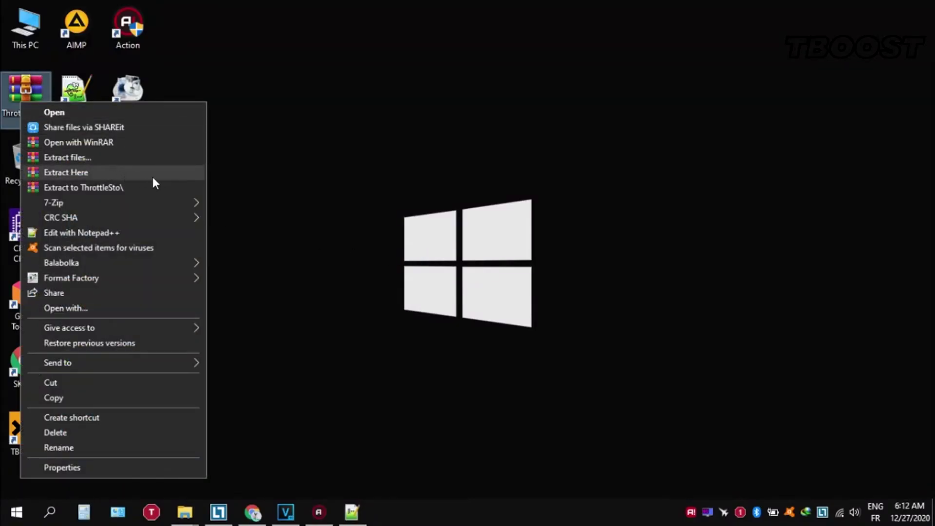
{"action": "left_click", "coordinate": [161, 174]}
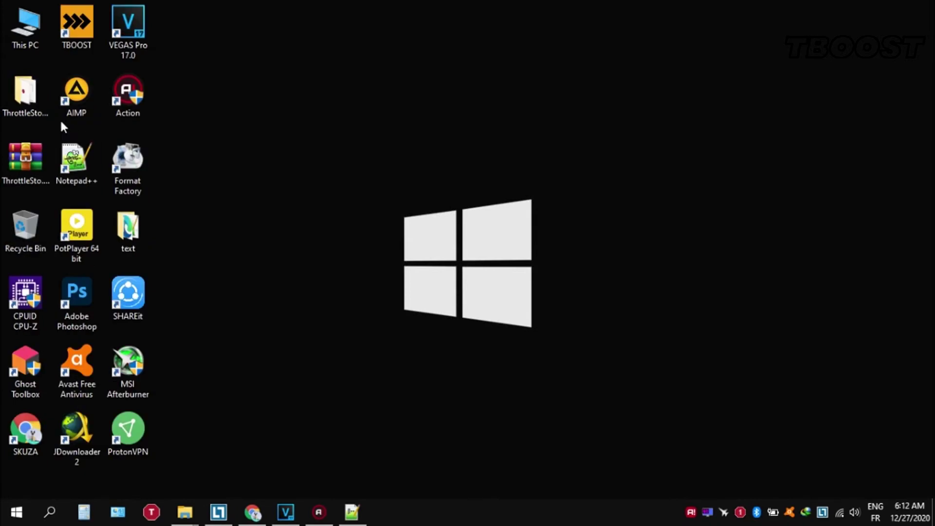
{"action": "double_click", "coordinate": [20, 103]}
{"action": "double_click", "coordinate": [340, 11]}
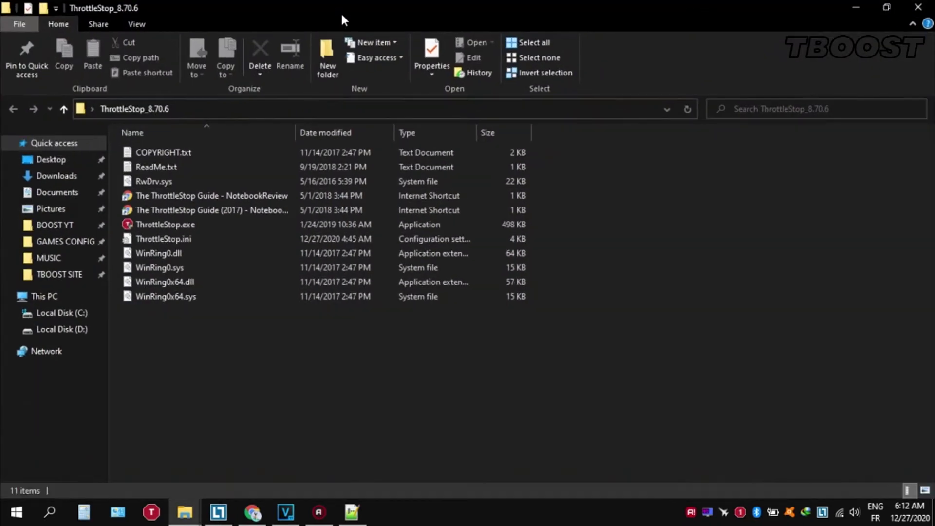
- Launch ThrottleStop.exe, try the Game profile, then return to the Performance profile
{"action": "double_click", "coordinate": [209, 224]}
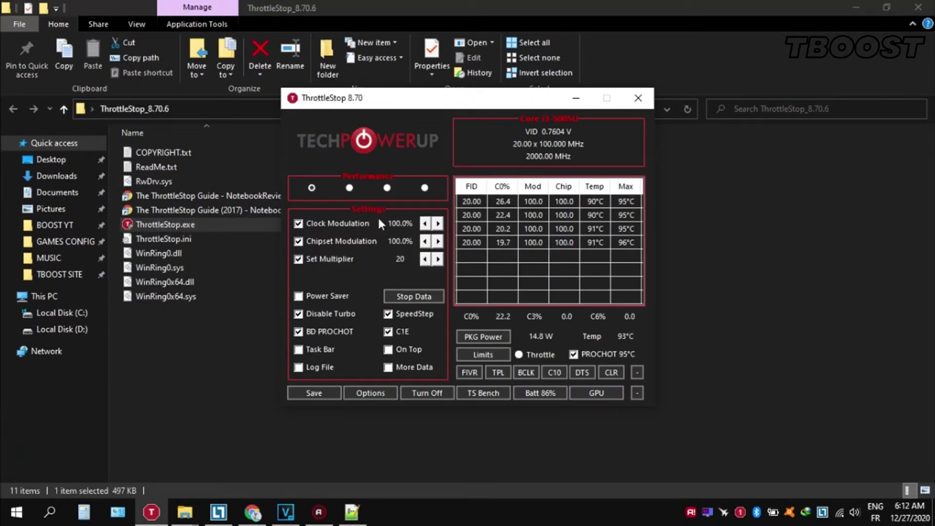
{"action": "left_click", "coordinate": [350, 188]}
{"action": "left_click", "coordinate": [425, 188]}
{"action": "left_click", "coordinate": [349, 188]}
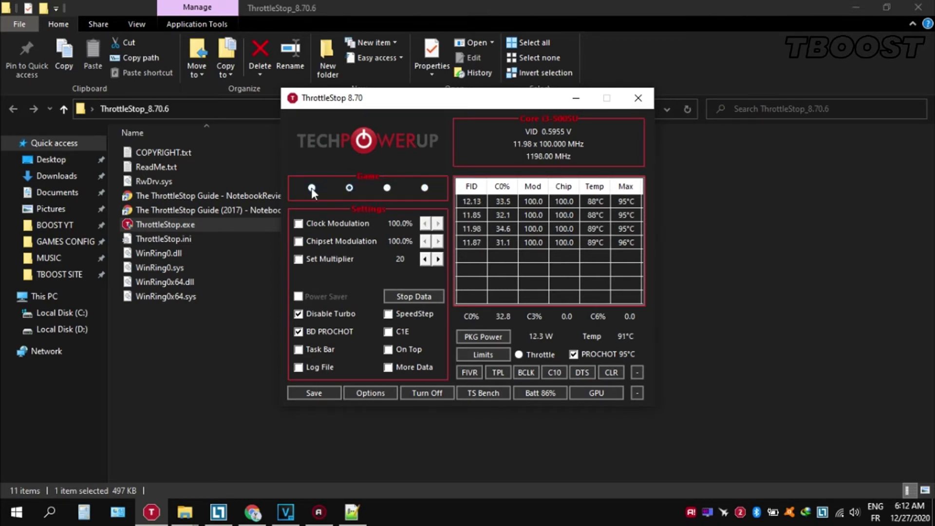
{"action": "left_click", "coordinate": [311, 187]}
{"action": "left_click", "coordinate": [320, 391]}
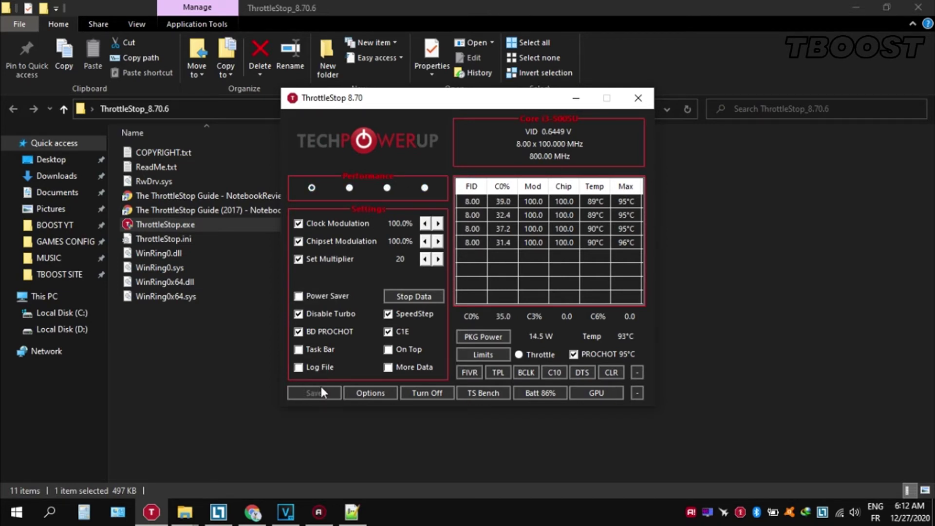
{"action": "left_click", "coordinate": [467, 373]}
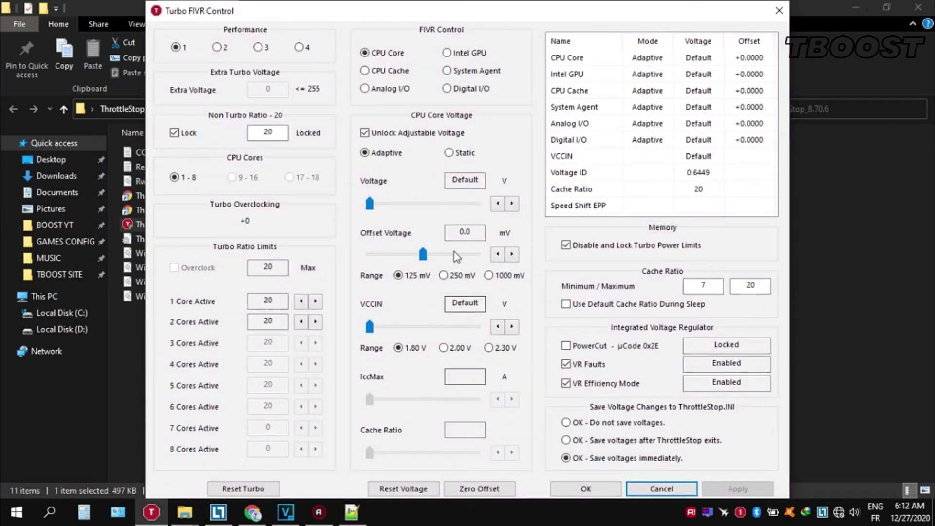
- Unlock adjustable CPU core voltage, set a -49.8 mV offset and apply it
{"action": "left_click", "coordinate": [419, 134]}
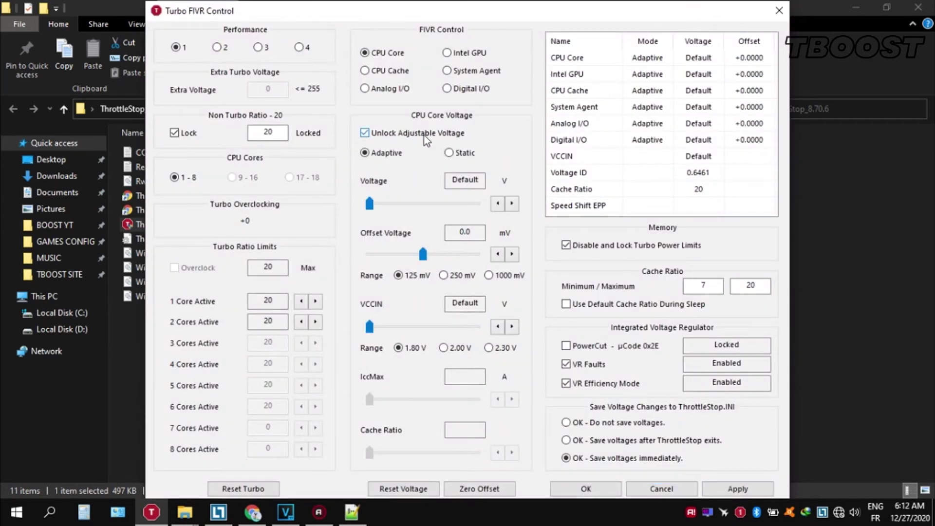
{"action": "left_click", "coordinate": [424, 135]}
{"action": "left_click_drag", "start_coordinate": [423, 254], "coordinate": [404, 256]}
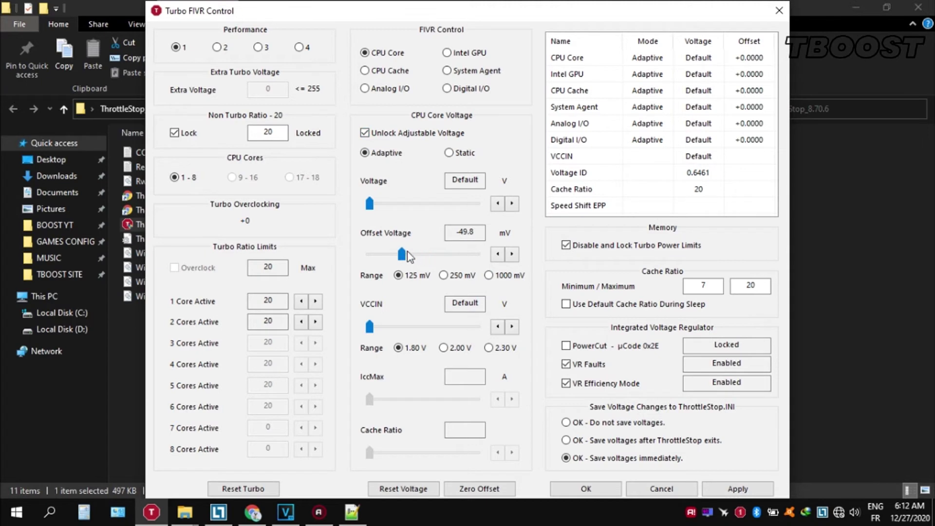
{"action": "left_click", "coordinate": [725, 488]}
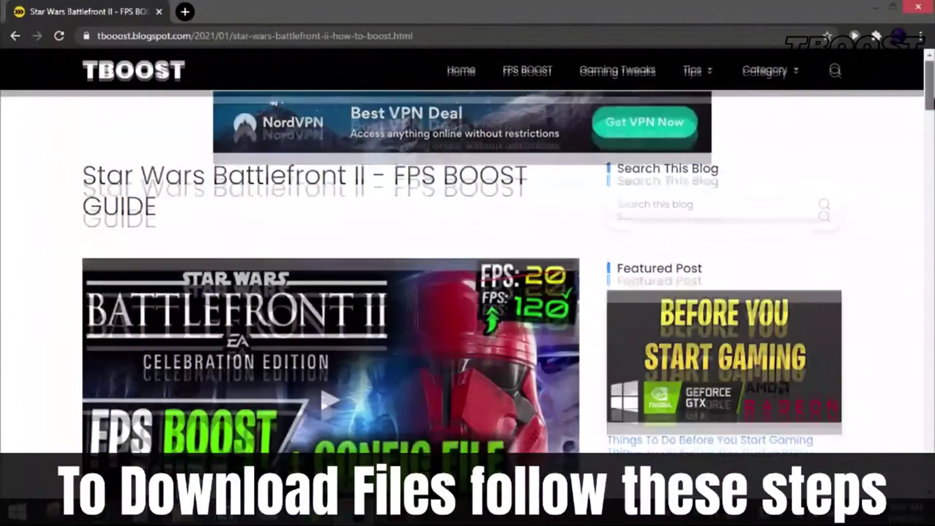
- Follow the TBOOST config file download link to its Linkvertise redirect page
{"action": "scroll", "coordinate": [332, 268], "scroll_direction": "down", "scroll_amount": 15}
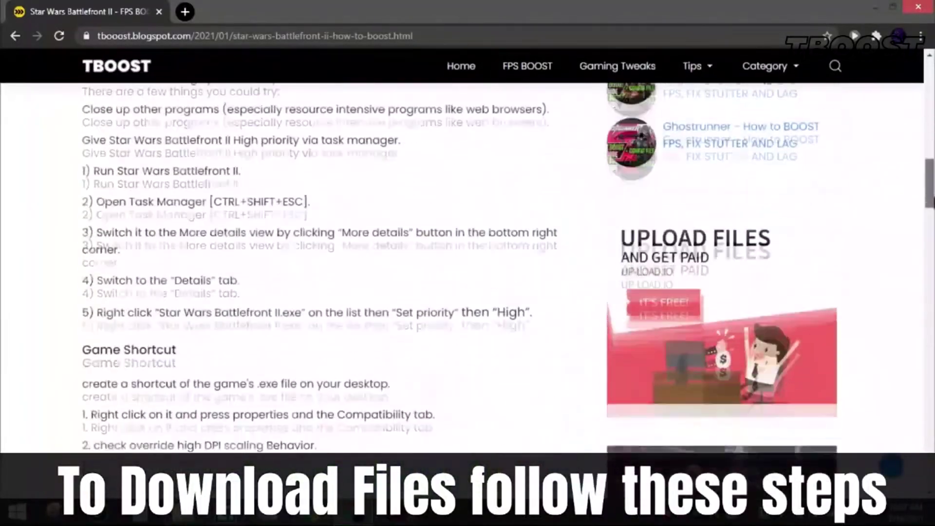
{"action": "scroll", "coordinate": [331, 268], "scroll_direction": "down", "scroll_amount": 15}
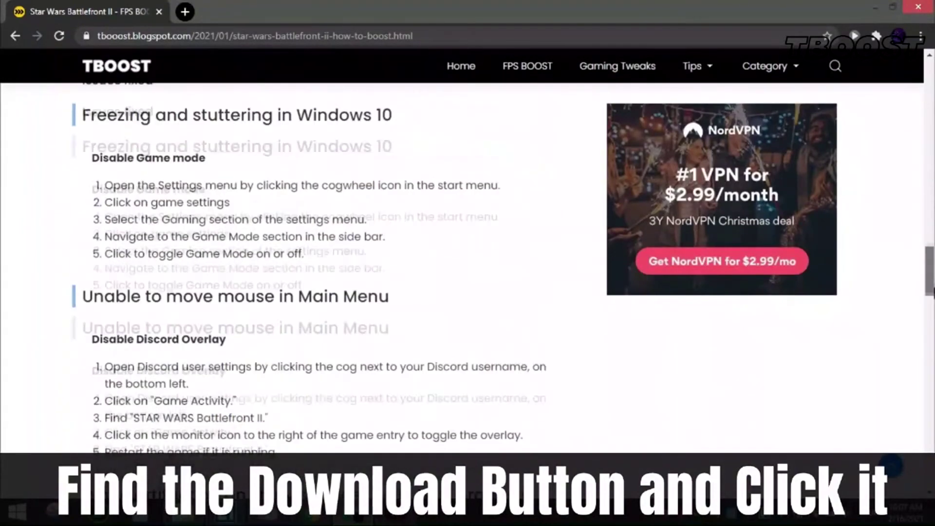
{"action": "scroll", "coordinate": [331, 268], "scroll_direction": "down", "scroll_amount": 15}
{"action": "left_click", "coordinate": [384, 331]}
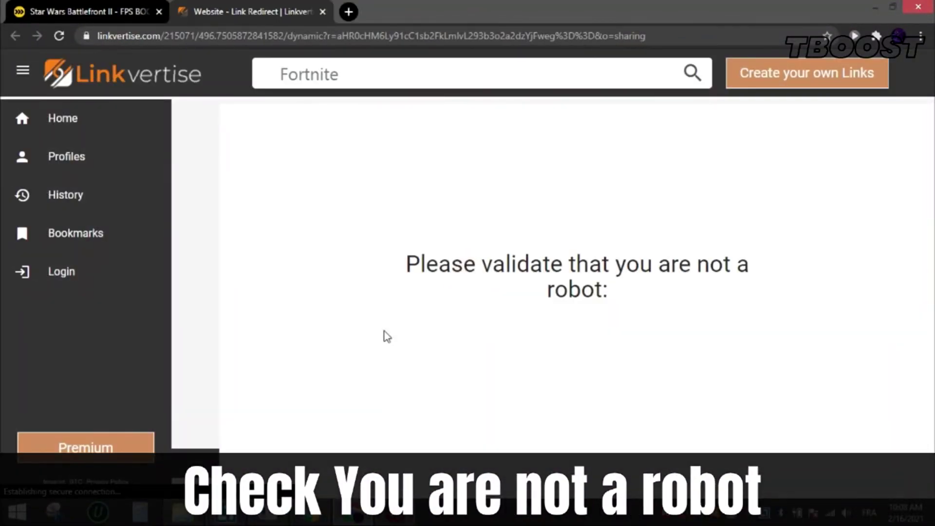
- Pass the reCAPTCHA, choose Free Access with Ads, and add the Swift Select extension
{"action": "left_click", "coordinate": [487, 336]}
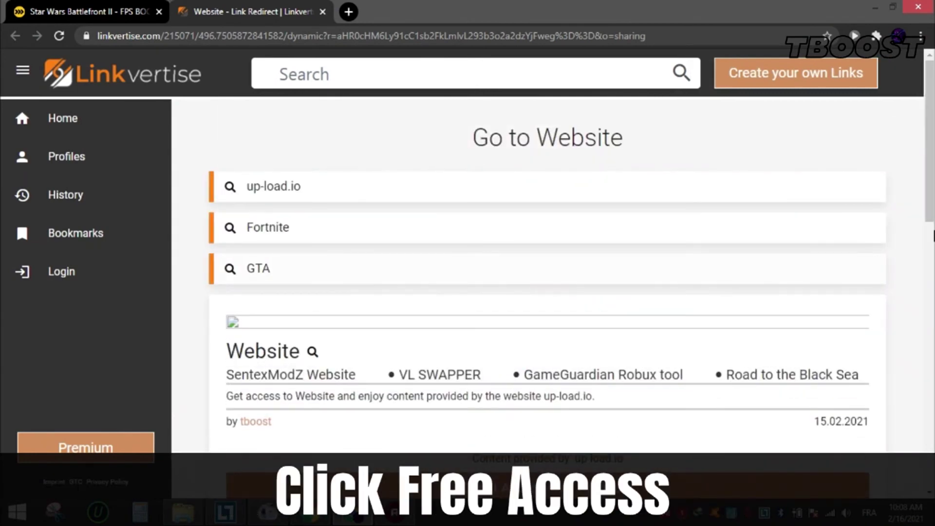
{"action": "scroll", "coordinate": [548, 272], "scroll_direction": "down", "scroll_amount": 3}
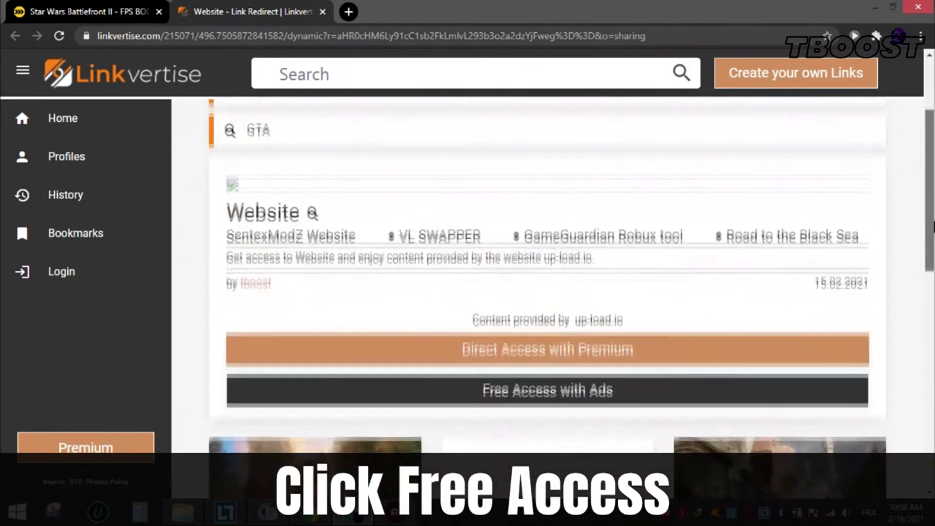
{"action": "left_click", "coordinate": [461, 379]}
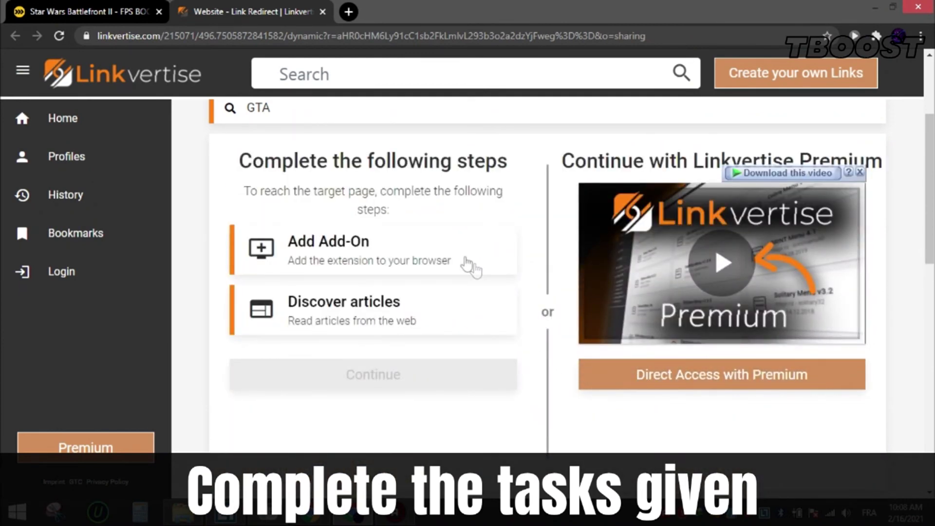
{"action": "left_click", "coordinate": [411, 241]}
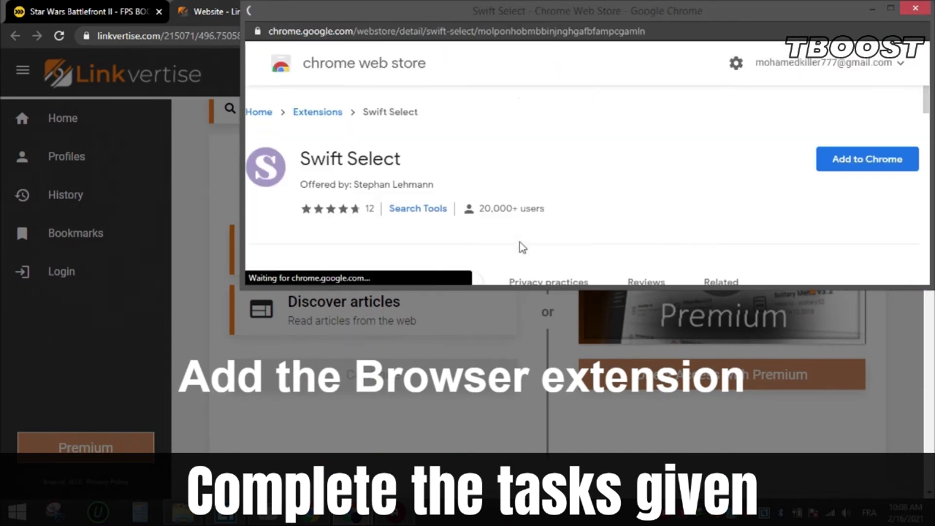
{"action": "left_click", "coordinate": [849, 165]}
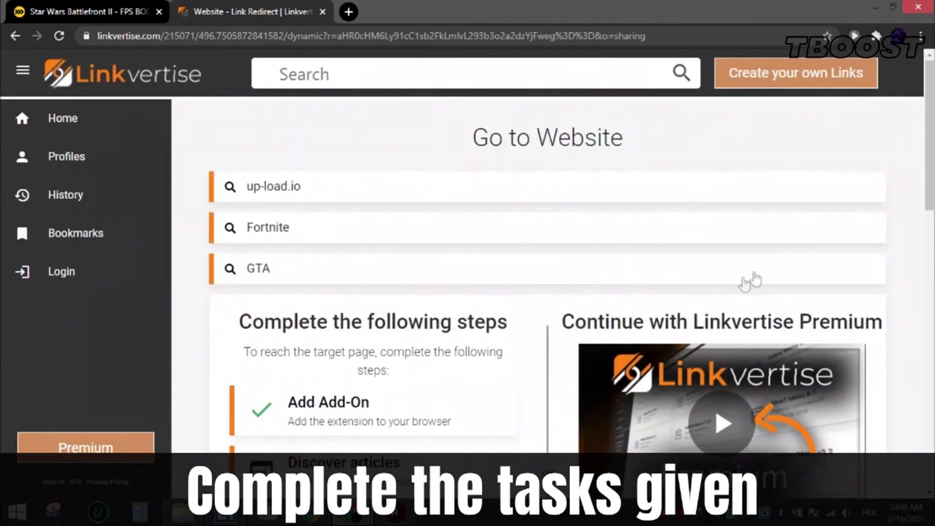
- Complete the Discover articles task and continue to the up-load.io download page
{"action": "scroll", "coordinate": [750, 280], "scroll_direction": "down", "scroll_amount": 4}
{"action": "left_click", "coordinate": [396, 299]}
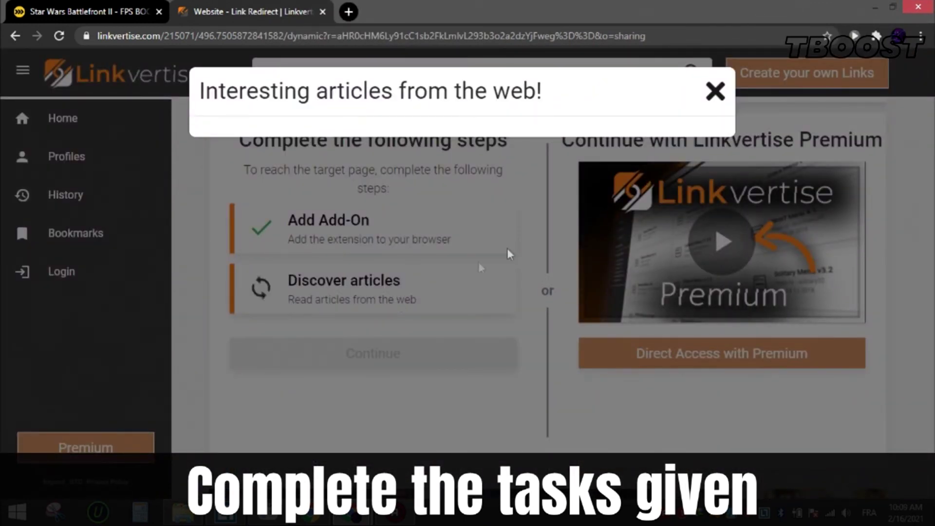
{"action": "left_click", "coordinate": [714, 92]}
{"action": "left_click", "coordinate": [715, 93]}
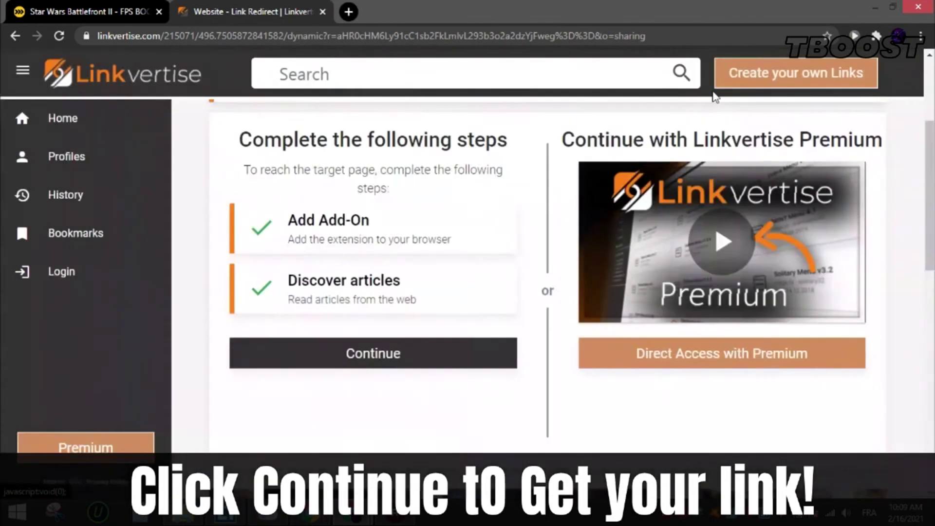
{"action": "left_click", "coordinate": [448, 355]}
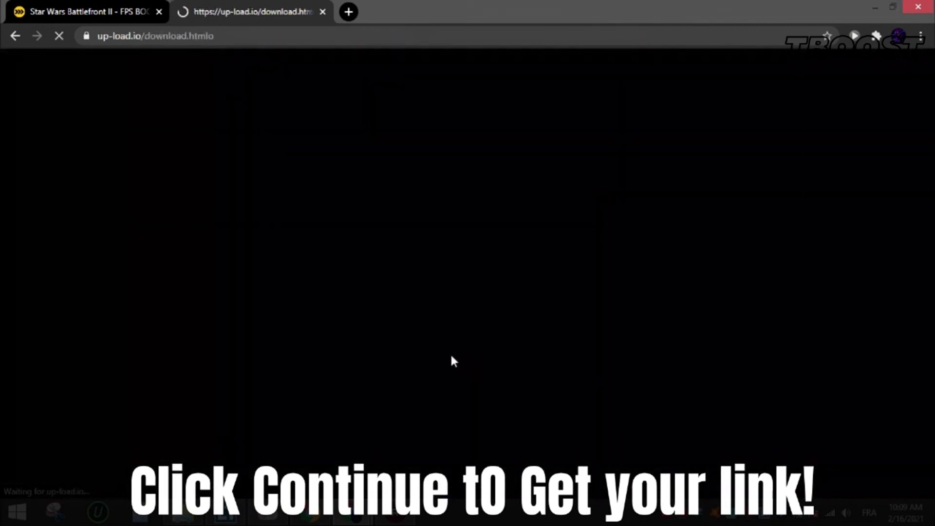